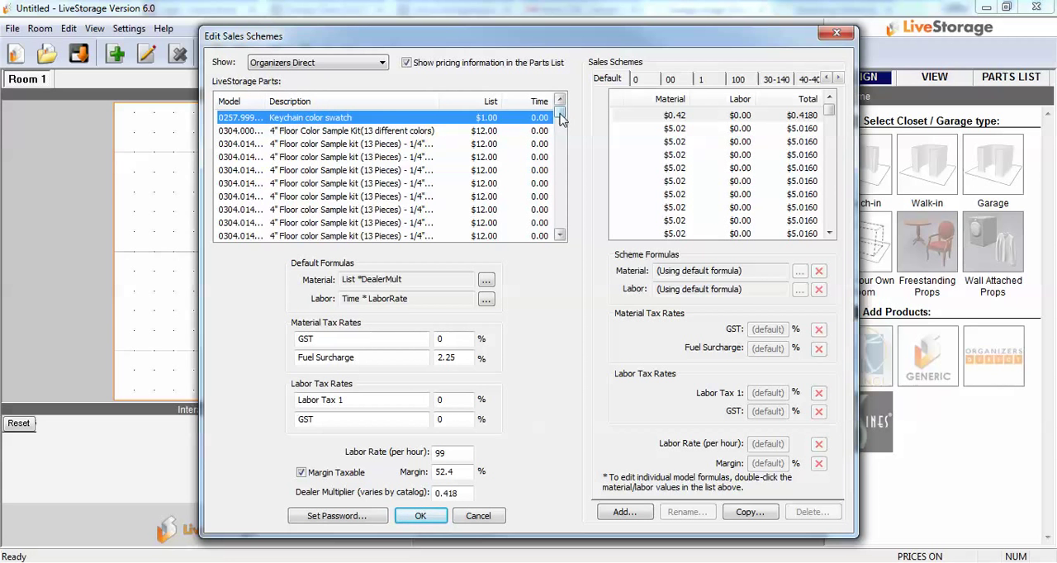
# Step: Browse the parts list to the door frame sets and view the default labor formula without changing it
pyautogui.moveTo(559, 118); pyautogui.dragTo(568, 163)
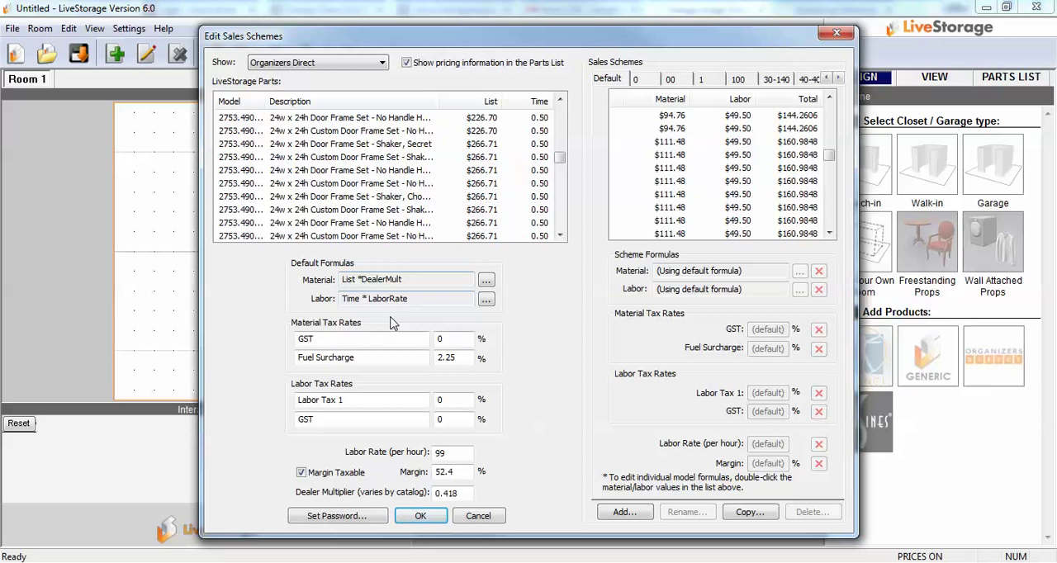
pyautogui.click(363, 299)
pyautogui.click(488, 300)
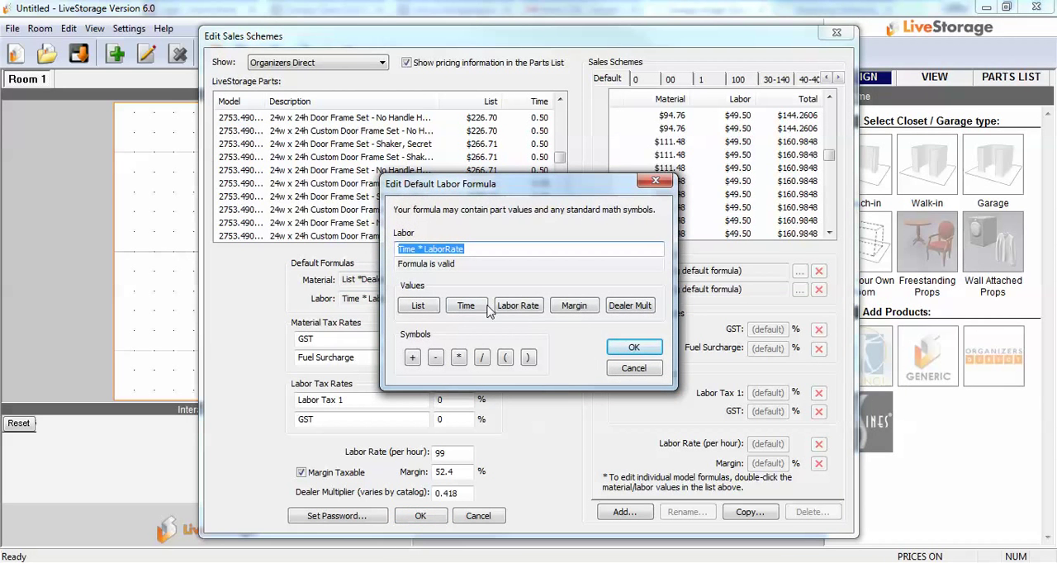
pyautogui.click(658, 181)
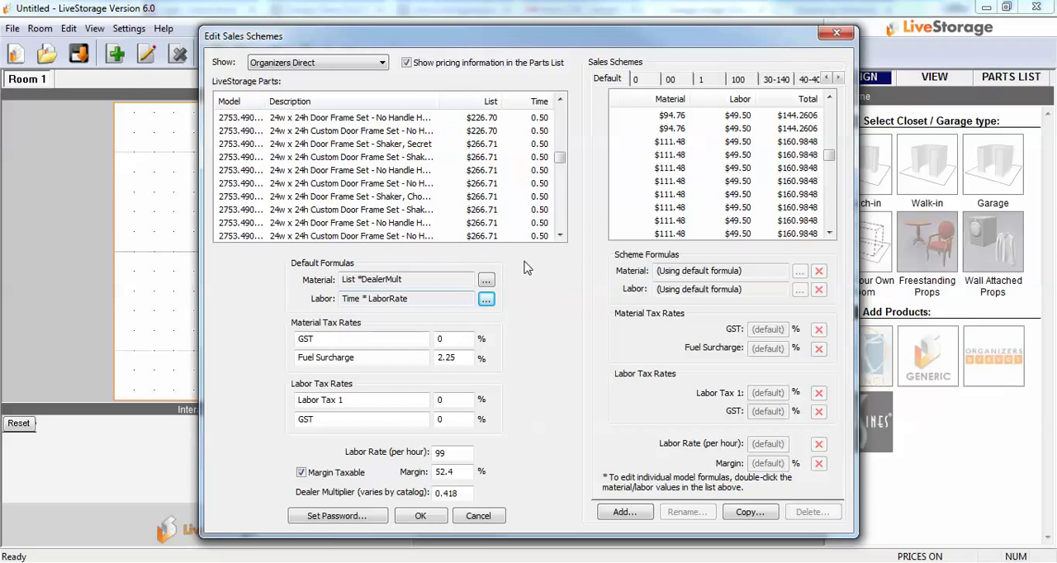
# Step: Change the default material formula to List *DealerMult /.9
pyautogui.click(486, 280)
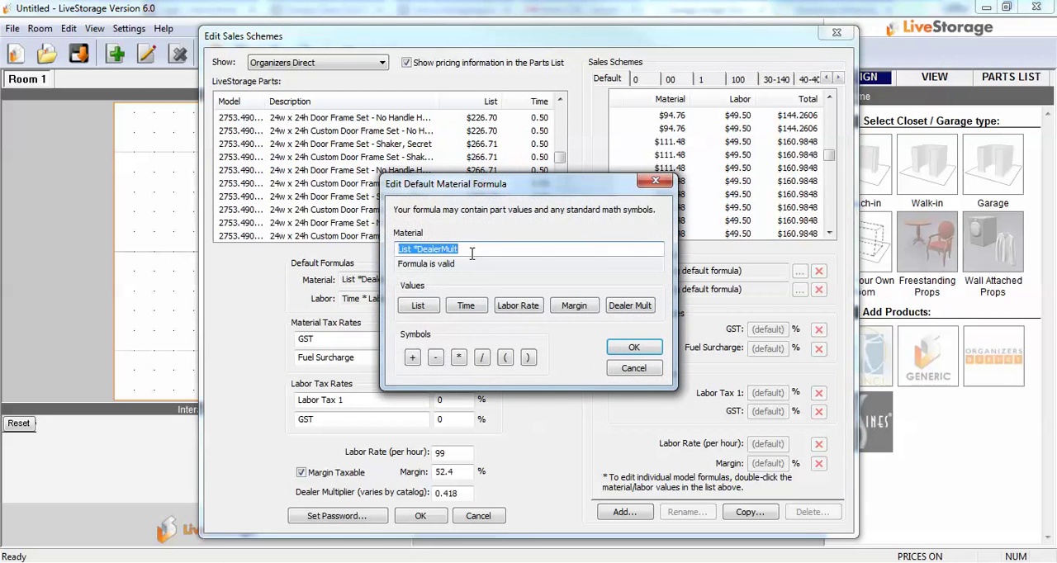
pyautogui.click(472, 250)
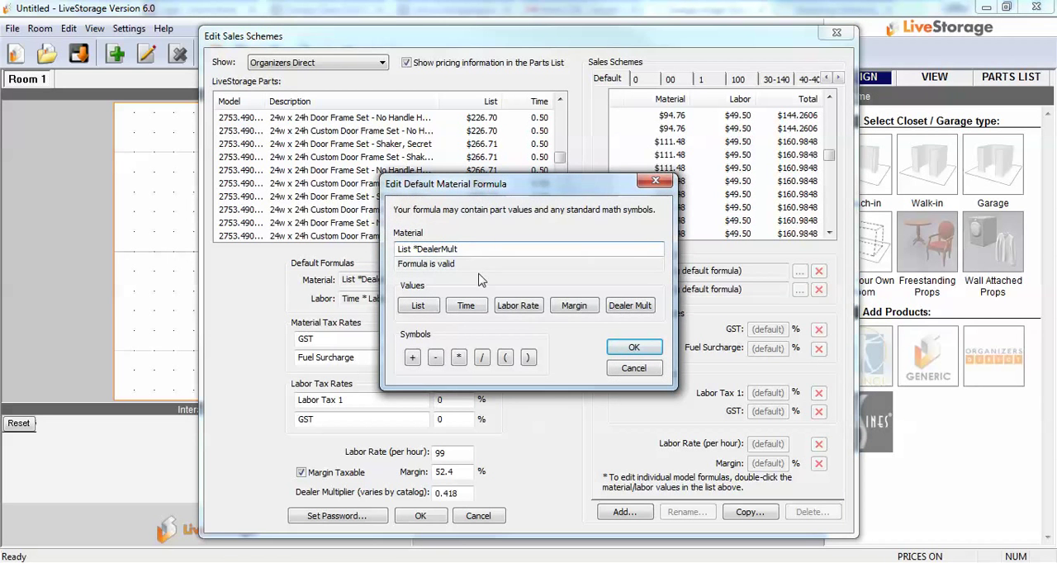
pyautogui.write('/.9')
pyautogui.click(632, 347)
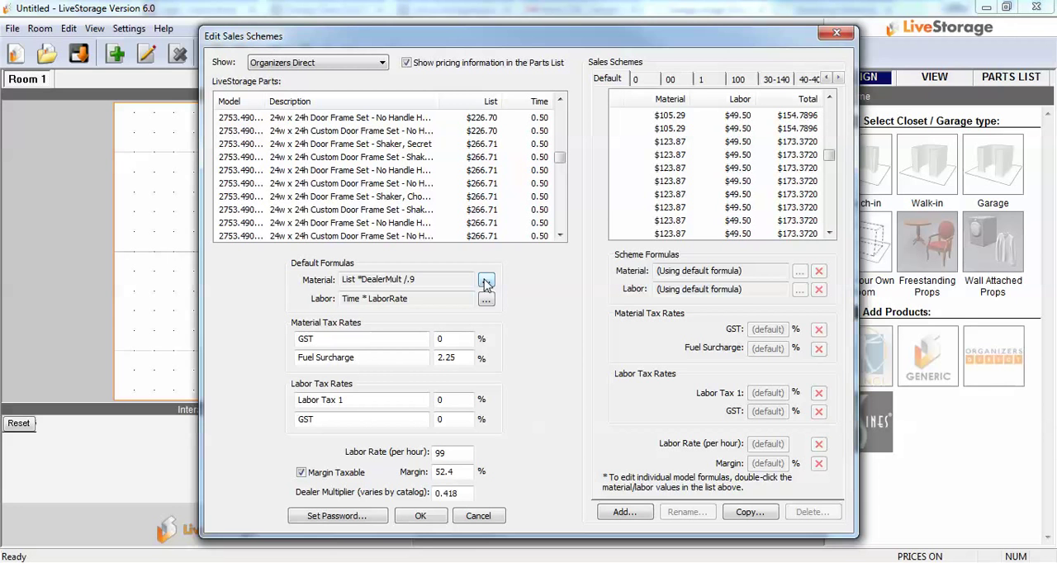
# Step: Restore the default material formula to List *DealerMult, removing the division
pyautogui.click(485, 282)
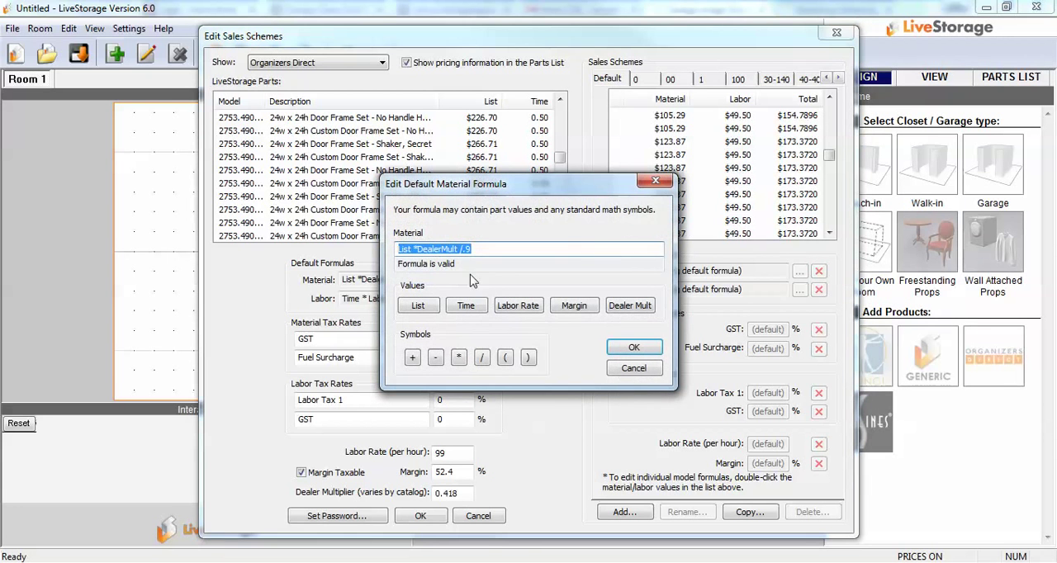
pyautogui.click(488, 248)
pyautogui.press('BackSpace')
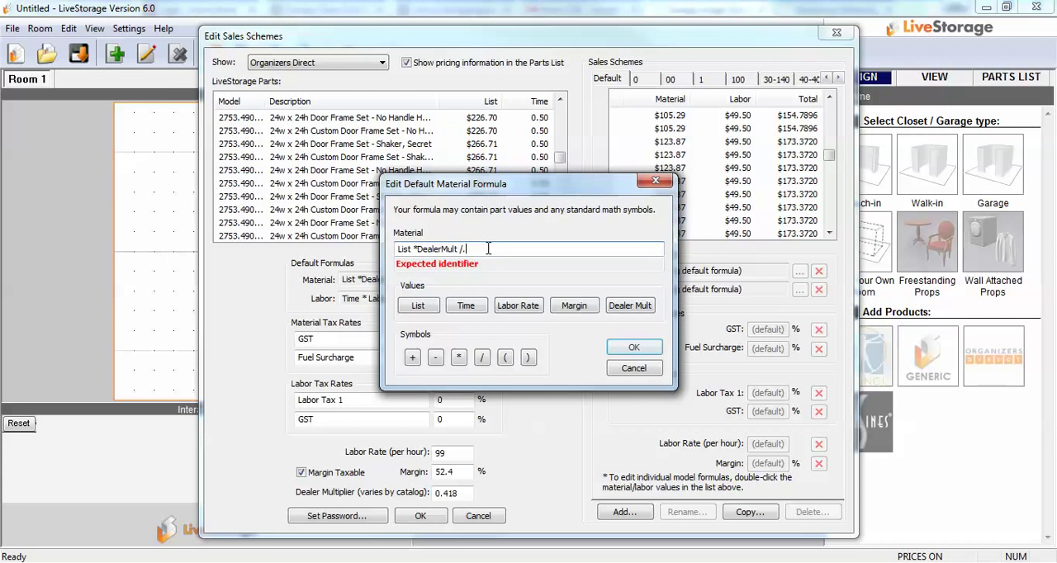
pyautogui.write('9')
pyautogui.press('Return')
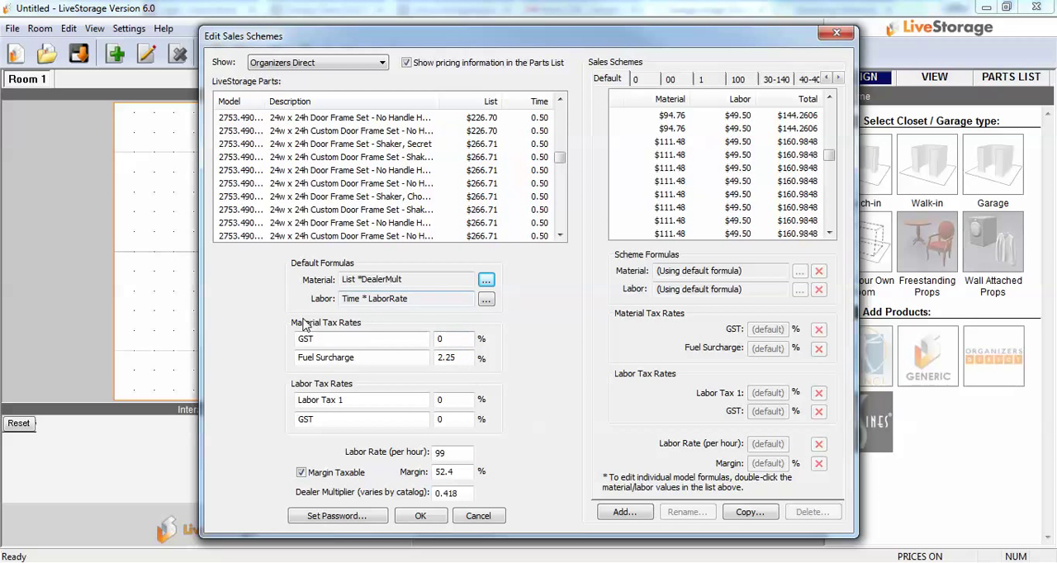
# Step: Rename the first material tax rate as Use and set it to 8.725%
pyautogui.doubleClick(321, 338)
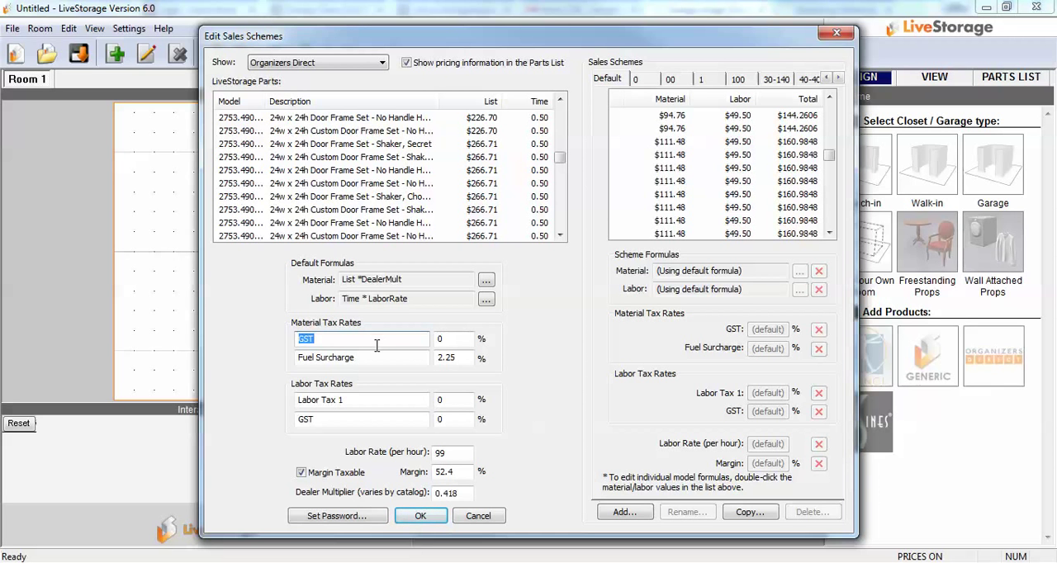
pyautogui.write('Use')
pyautogui.press('Tab')
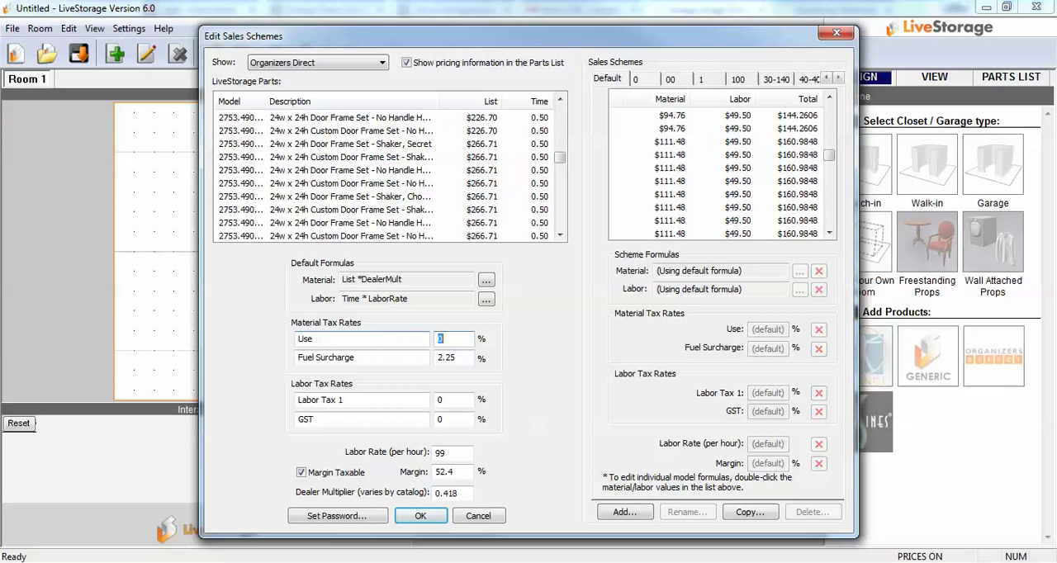
pyautogui.write('8.725')
# Step: Set the dealer multiplier to 0.4275
pyautogui.doubleClick(464, 495)
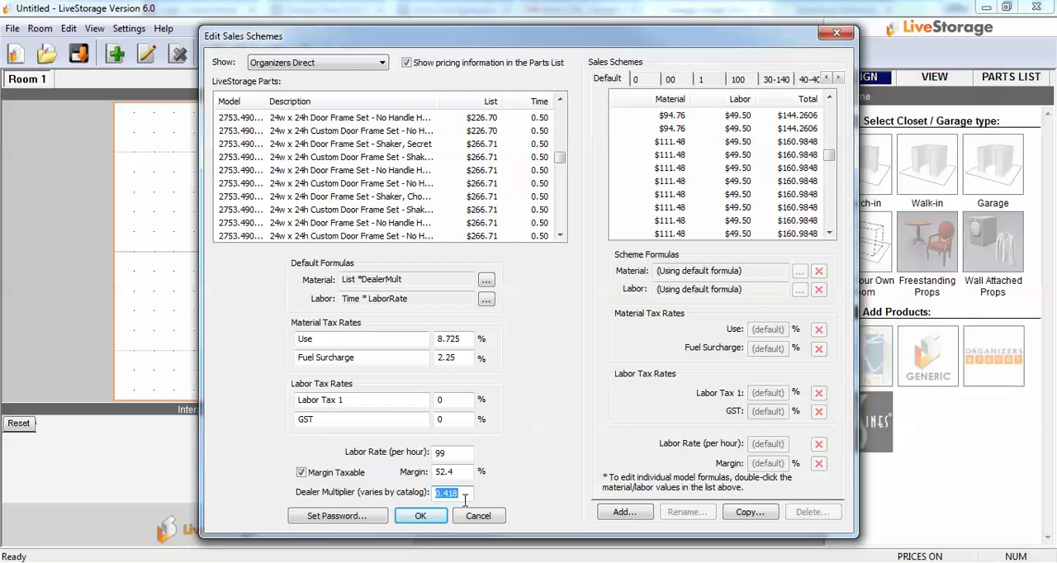
pyautogui.write('4')
pyautogui.write('2')
pyautogui.write('7')
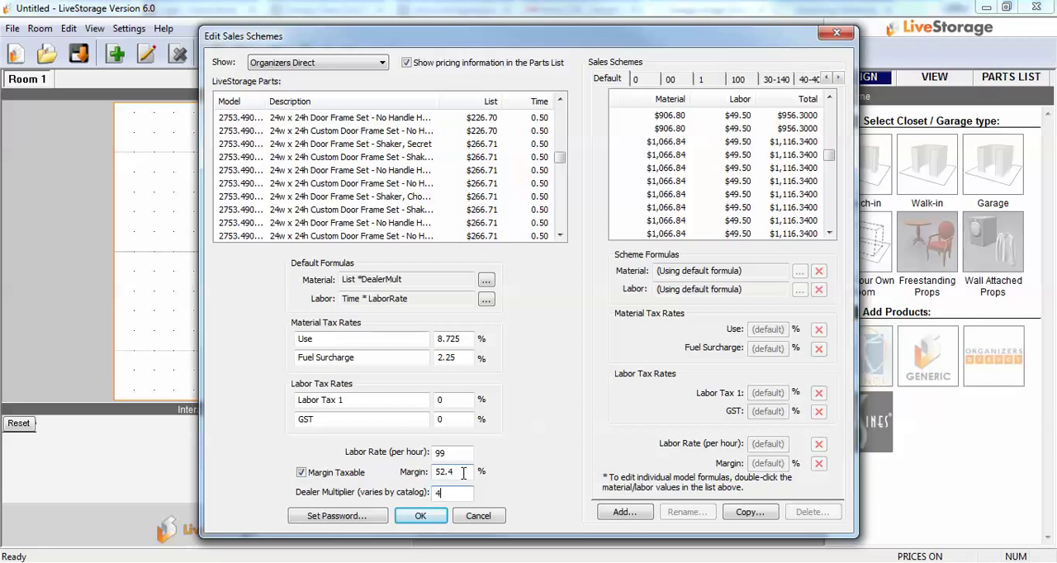
pyautogui.press('BackSpace')
pyautogui.write('0.4')
pyautogui.write('2')
pyautogui.write('7')
pyautogui.write('5')
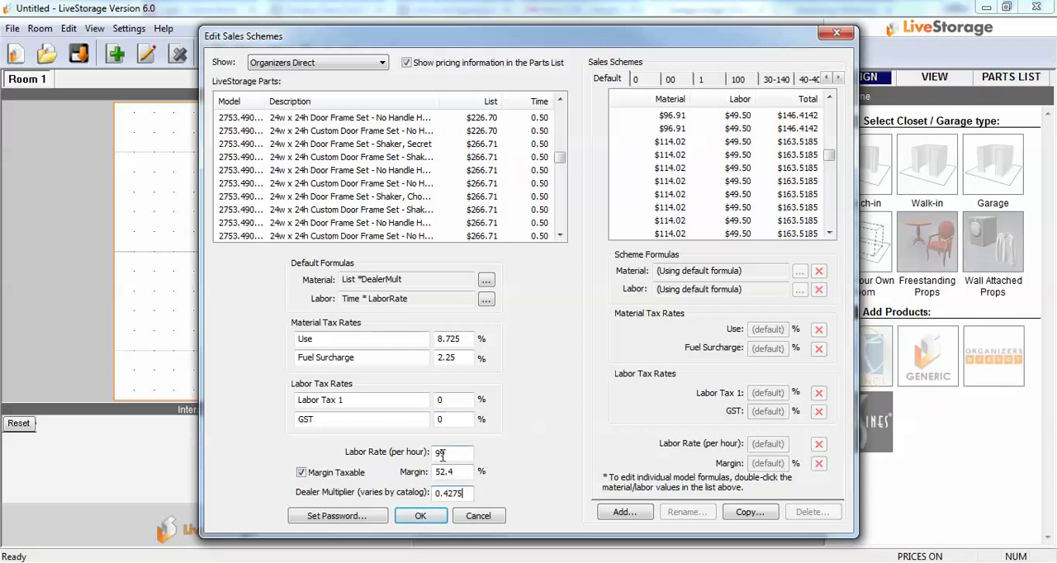
# Step: Find and display the cost sales scheme, and accept the edited sales scheme settings
pyautogui.click(838, 77)
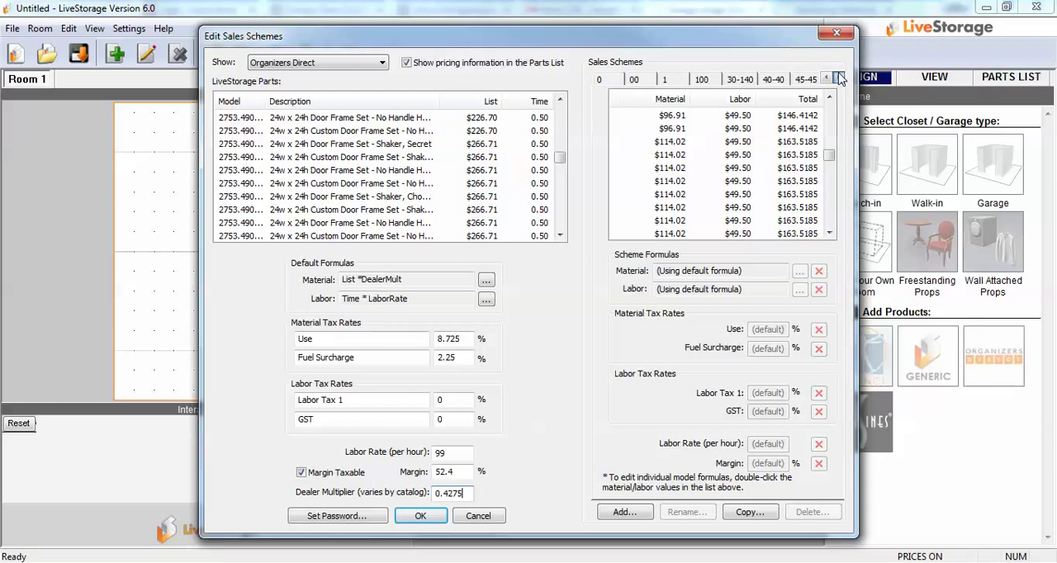
pyautogui.click(838, 77)
pyautogui.click(838, 76)
pyautogui.click(838, 77)
pyautogui.click(838, 77)
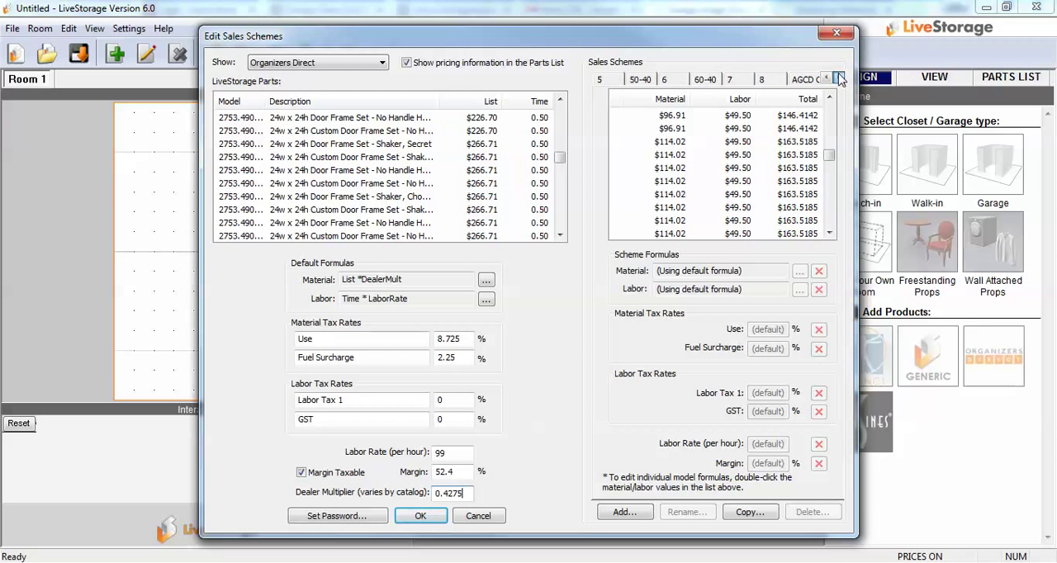
pyautogui.click(838, 76)
pyautogui.click(838, 77)
pyautogui.click(838, 77)
pyautogui.click(838, 77)
pyautogui.click(838, 77)
pyautogui.click(838, 77)
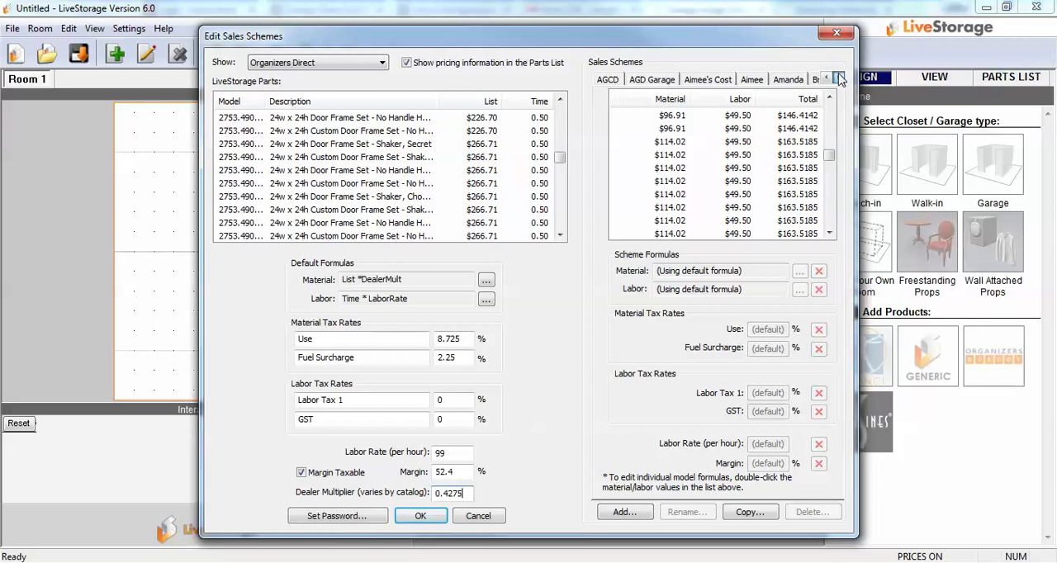
pyautogui.click(838, 77)
pyautogui.click(838, 77)
pyautogui.click(838, 76)
pyautogui.click(838, 77)
pyautogui.click(838, 77)
pyautogui.click(838, 77)
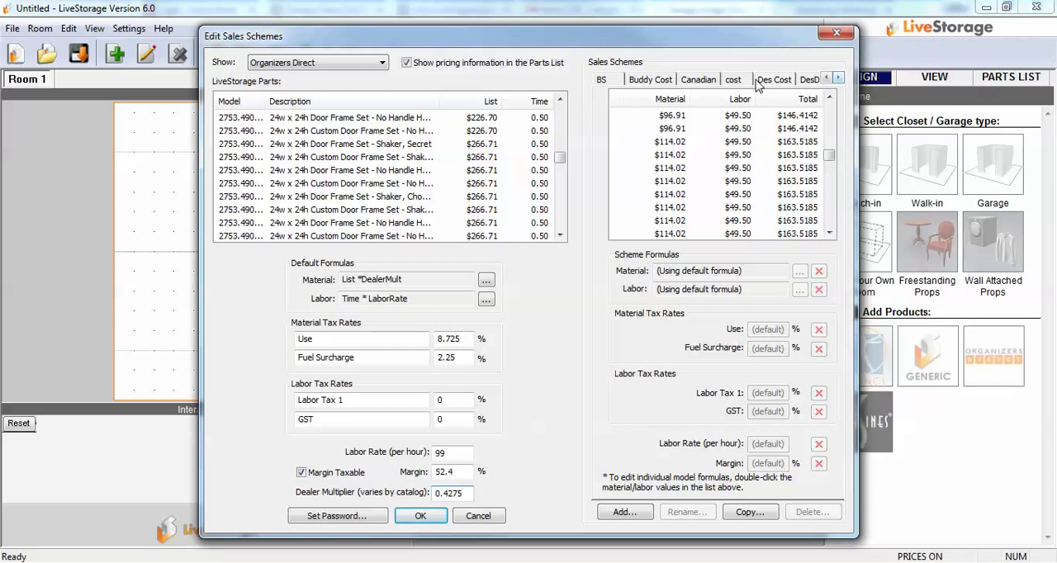
pyautogui.click(733, 80)
pyautogui.click(625, 513)
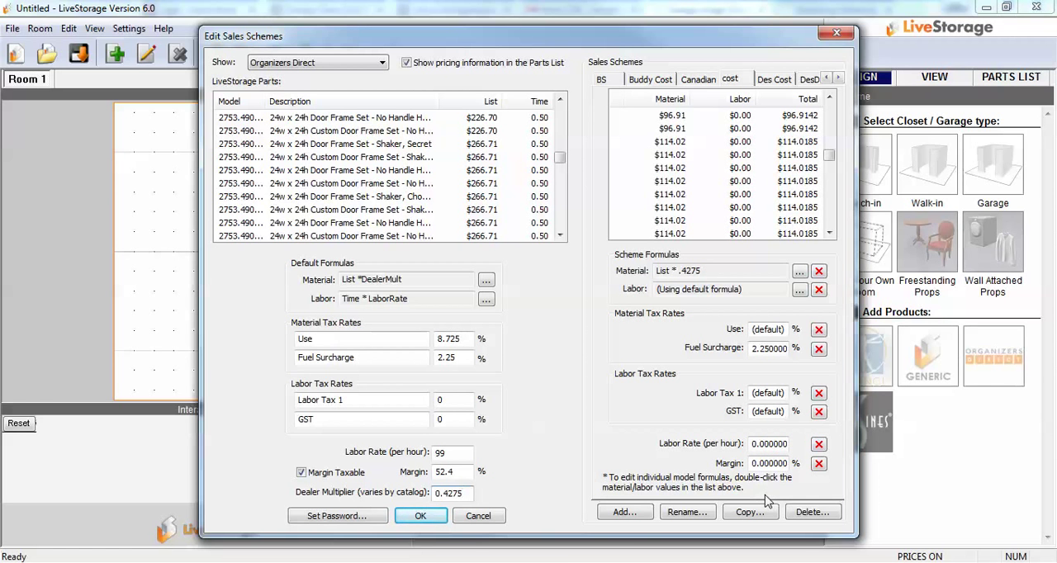
pyautogui.click(420, 516)
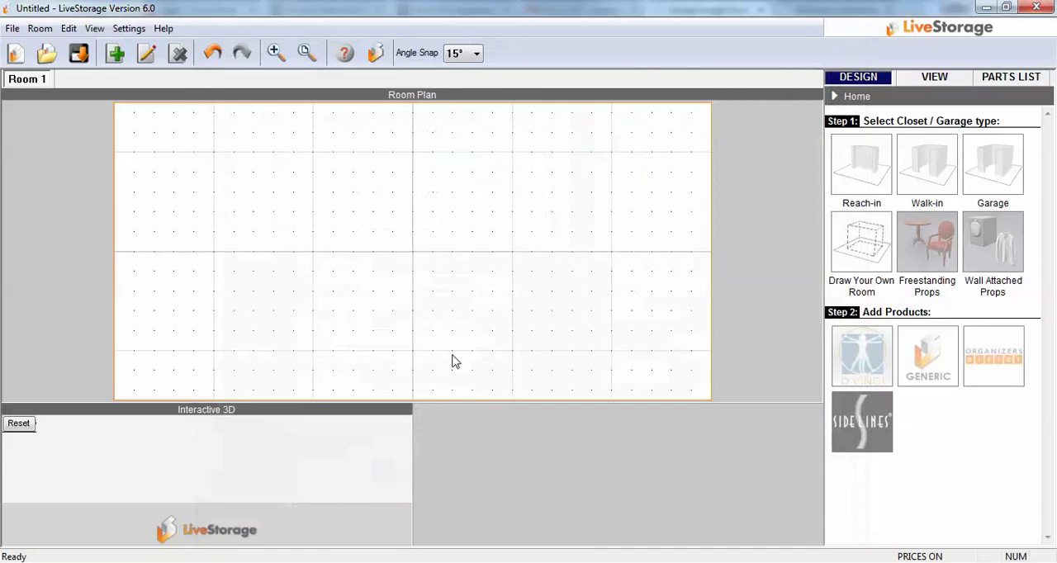
# Step: Create a garage room and place three 48-inch-wide Organizers Direct tall cabinets side by side on its back wall
pyautogui.click(991, 172)
pyautogui.click(600, 392)
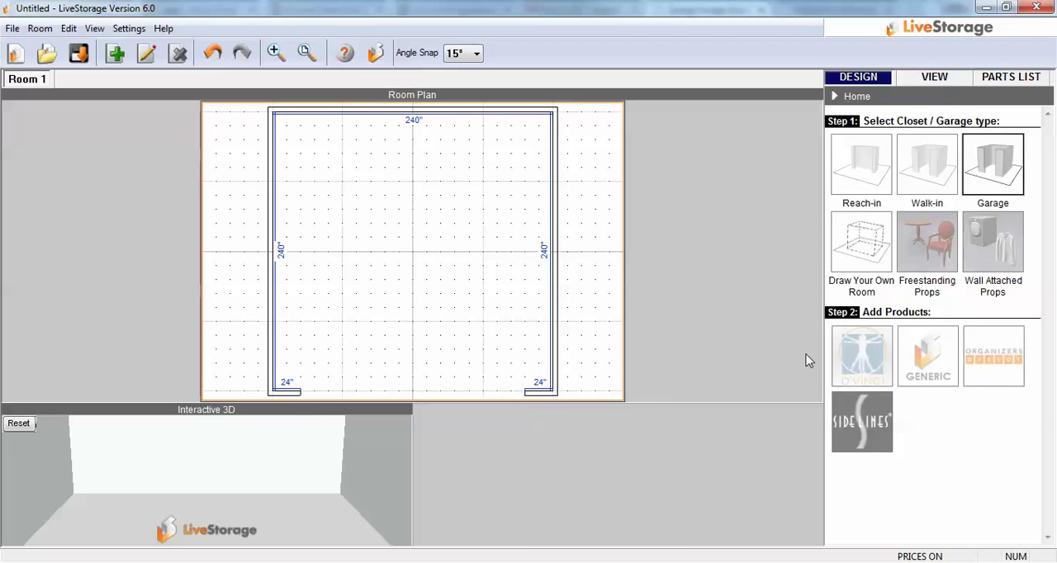
pyautogui.click(993, 357)
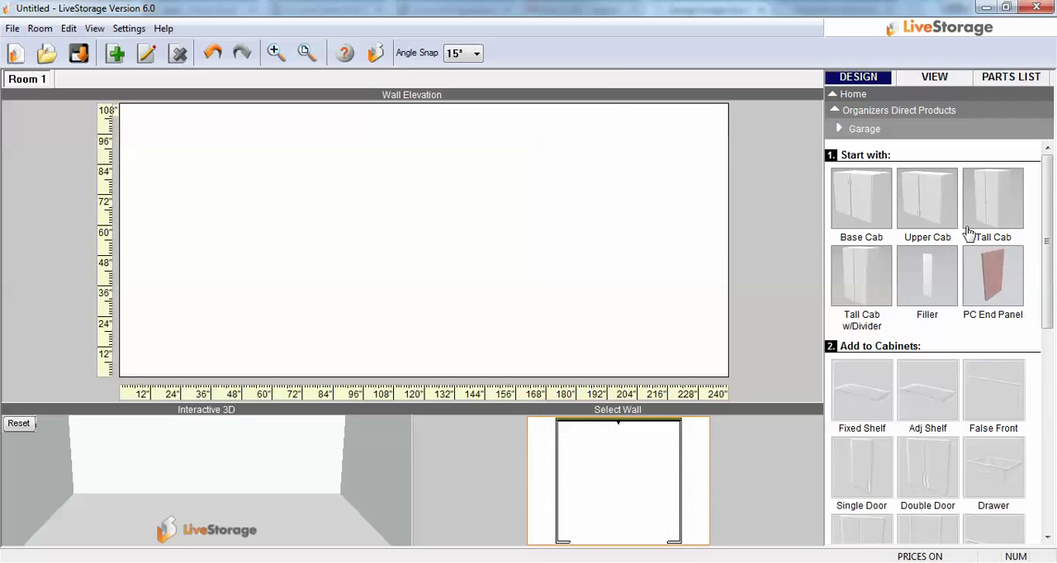
pyautogui.click(991, 208)
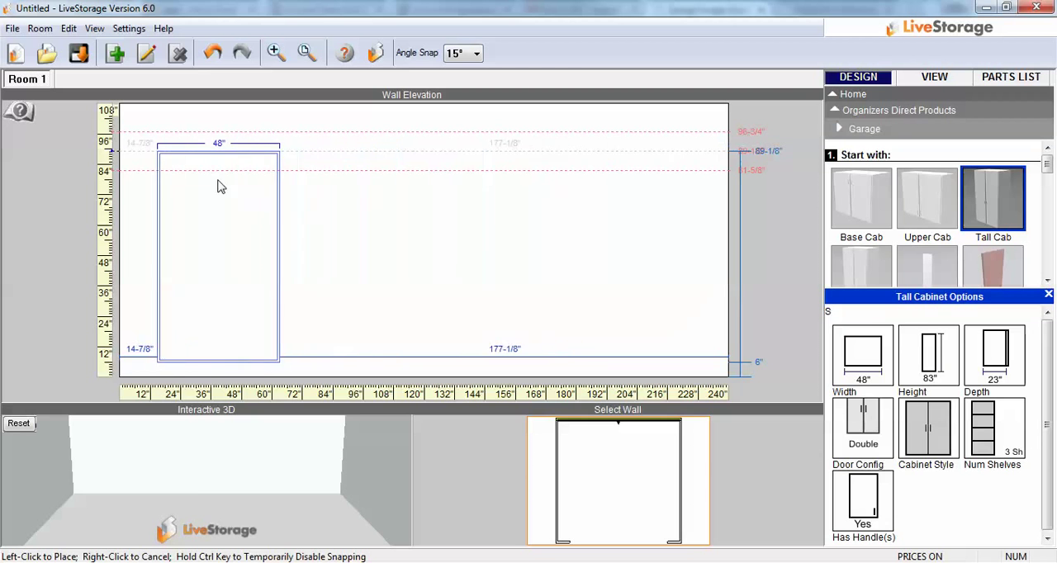
pyautogui.click(299, 189)
pyautogui.click(331, 191)
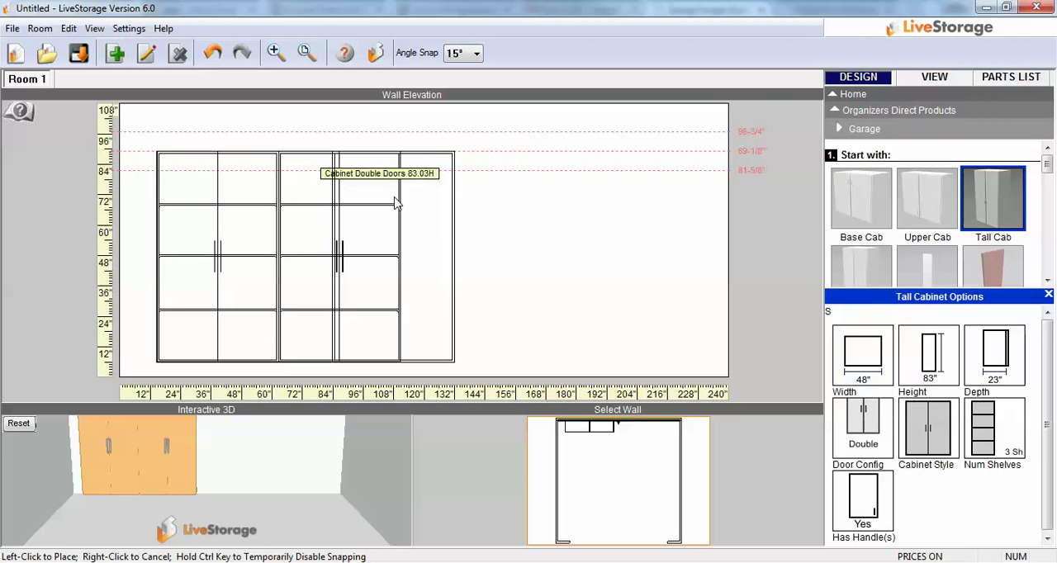
pyautogui.click(448, 212)
pyautogui.rightClick(451, 214)
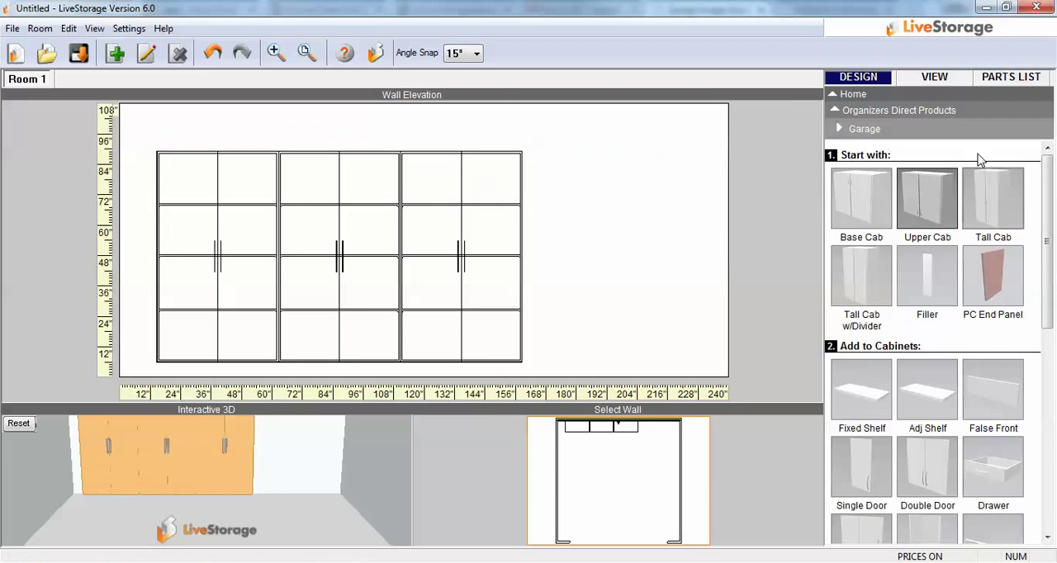
# Step: Show the parts list and apply the cost sales scheme to the design
pyautogui.click(1001, 76)
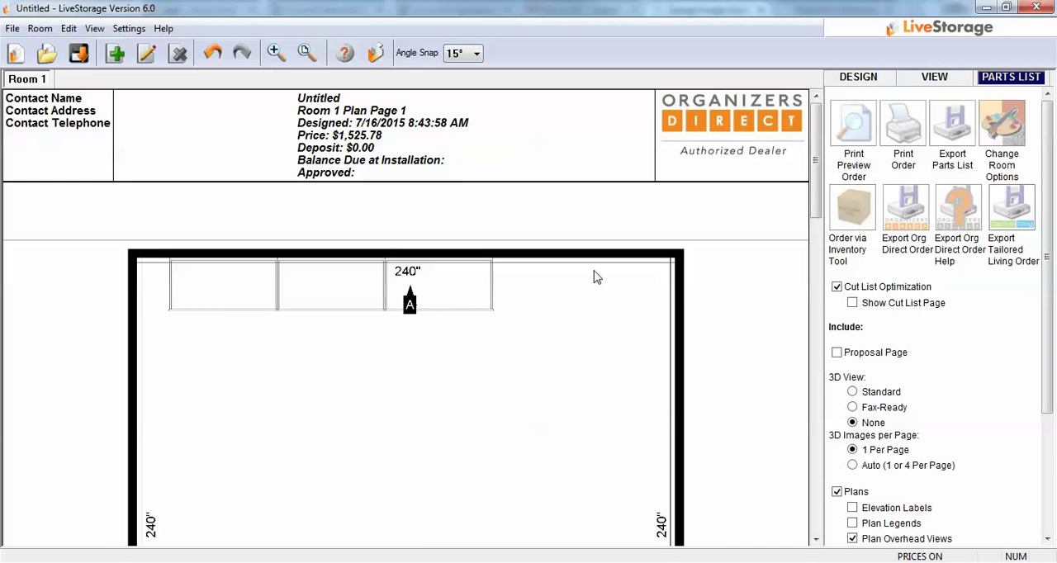
pyautogui.click(129, 32)
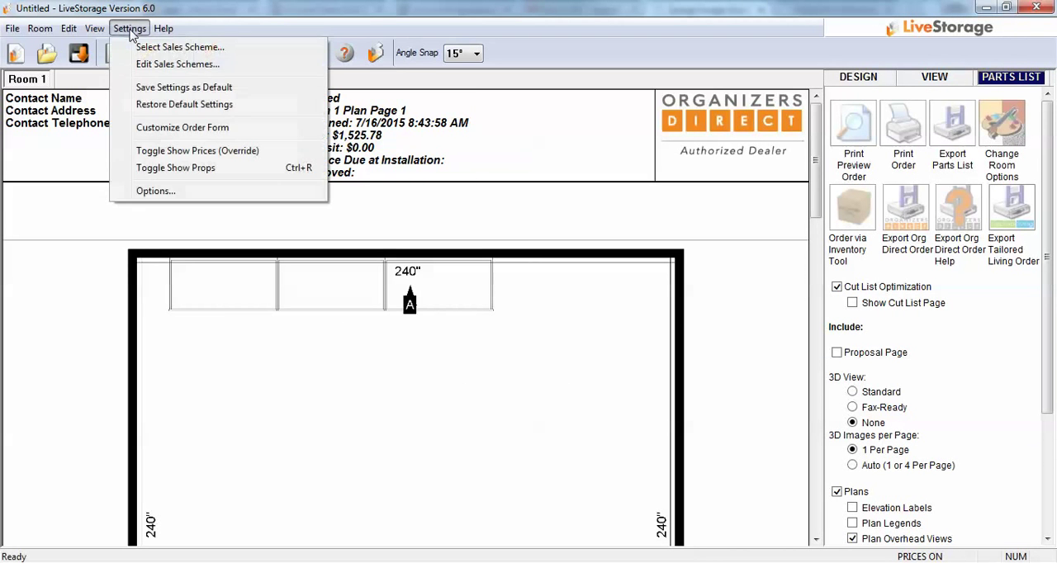
pyautogui.click(165, 45)
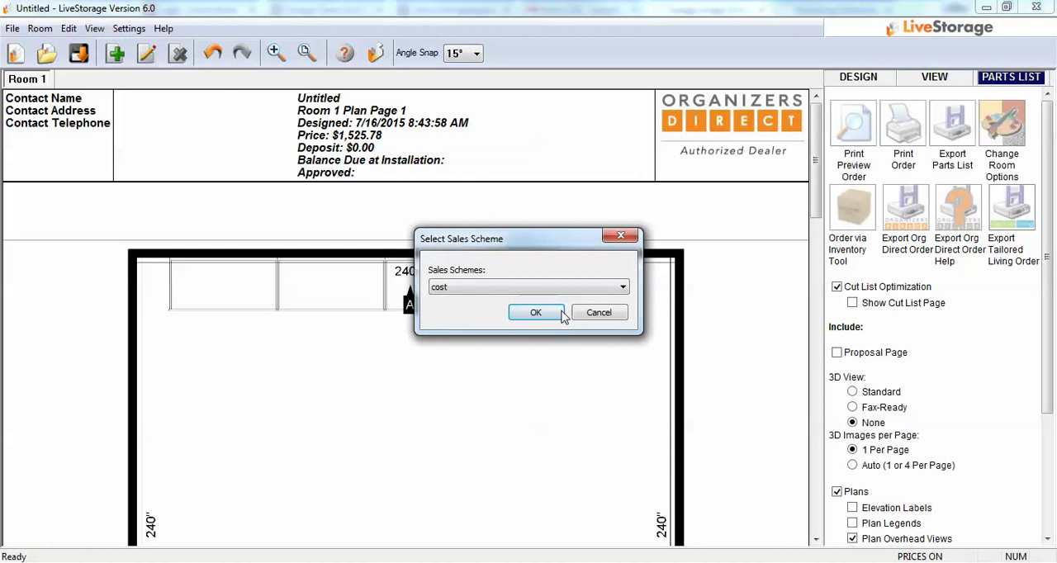
pyautogui.click(529, 313)
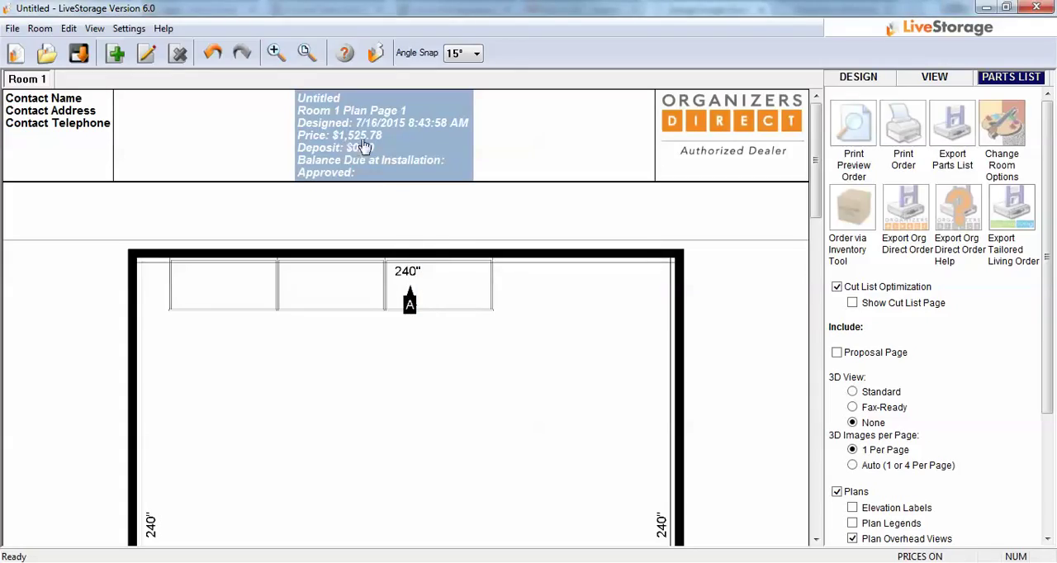
# Step: Switch the design's pricing to another sales scheme whose name begins with D
pyautogui.click(130, 29)
pyautogui.click(153, 45)
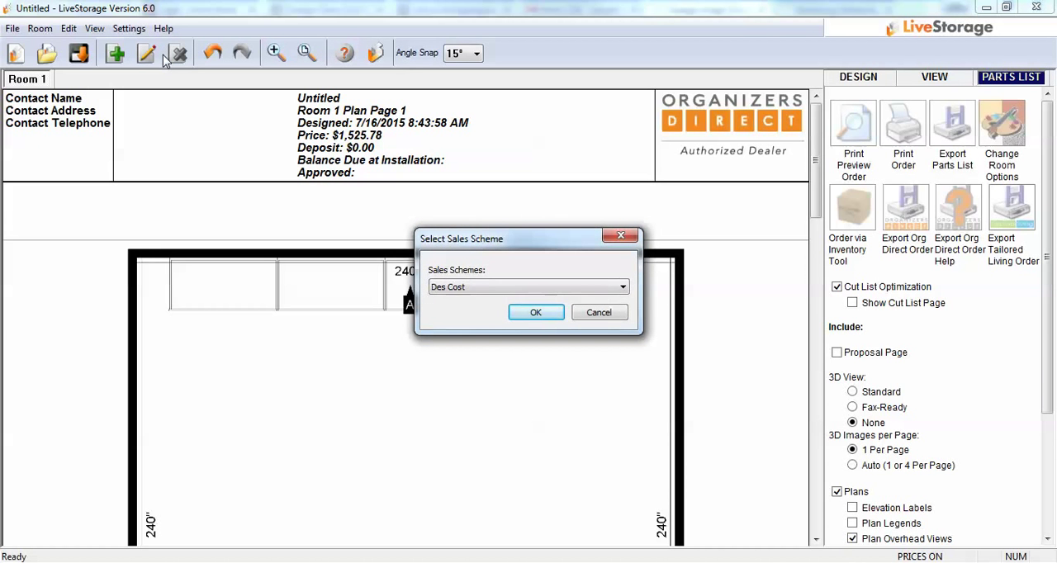
pyautogui.press('Down')
pyautogui.press('Down')
pyautogui.press('Up')
pyautogui.press('Down')
pyautogui.press('d')
pyautogui.press('d')
pyautogui.press('d')
pyautogui.press('d')
pyautogui.press('d')
pyautogui.press('d')
pyautogui.press('Return')
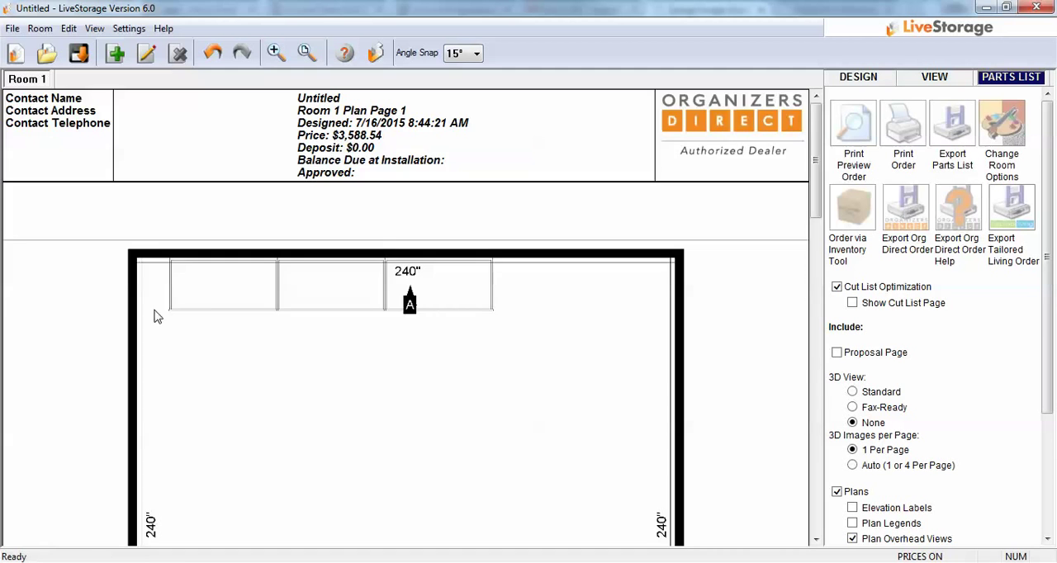
# Step: Review the plan pages and include the proposal page in the parts list output
pyautogui.scroll(-15, 396, 378)
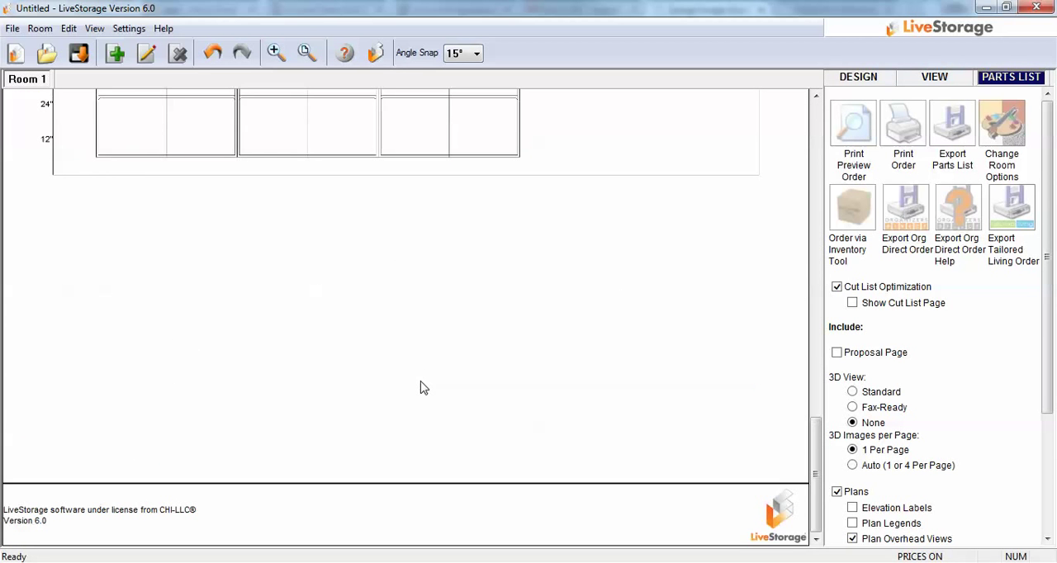
pyautogui.scroll(3, 423, 380)
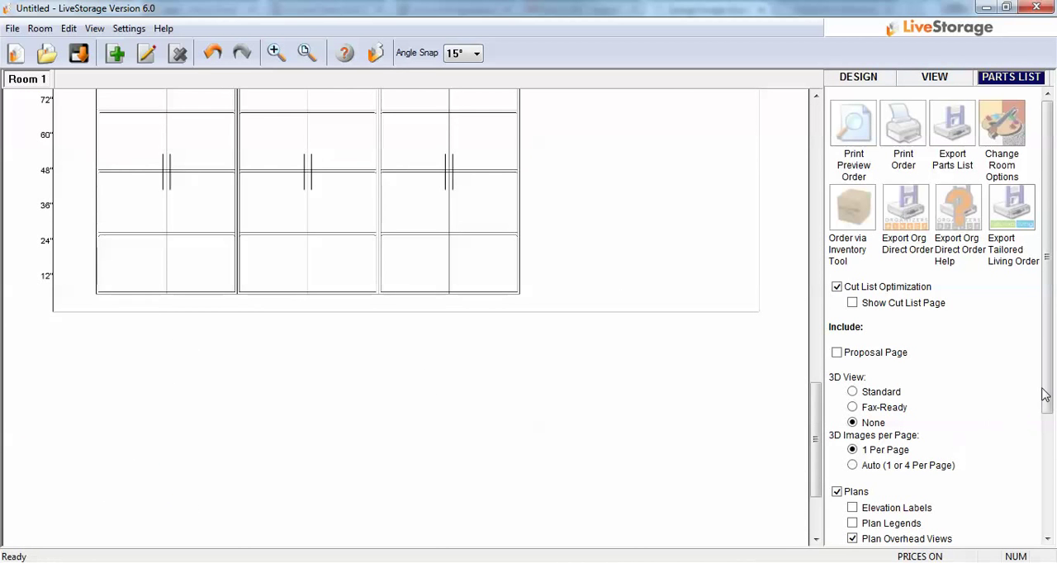
pyautogui.moveTo(815, 435); pyautogui.dragTo(818, 150)
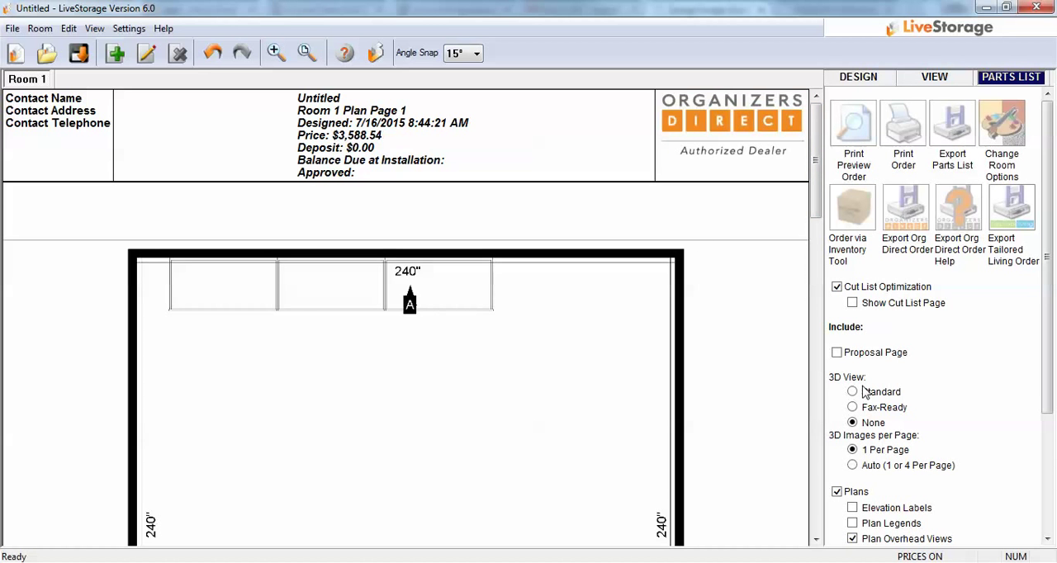
pyautogui.click(836, 352)
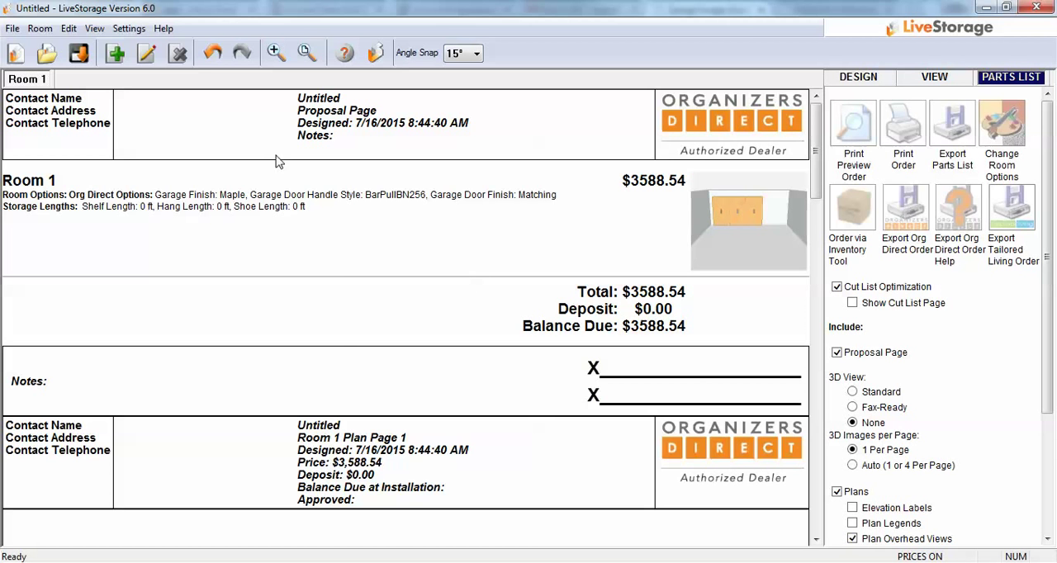
# Step: Open the design information from the proposal page's contact block and enter the customer's full name as the contact name
pyautogui.doubleClick(35, 113)
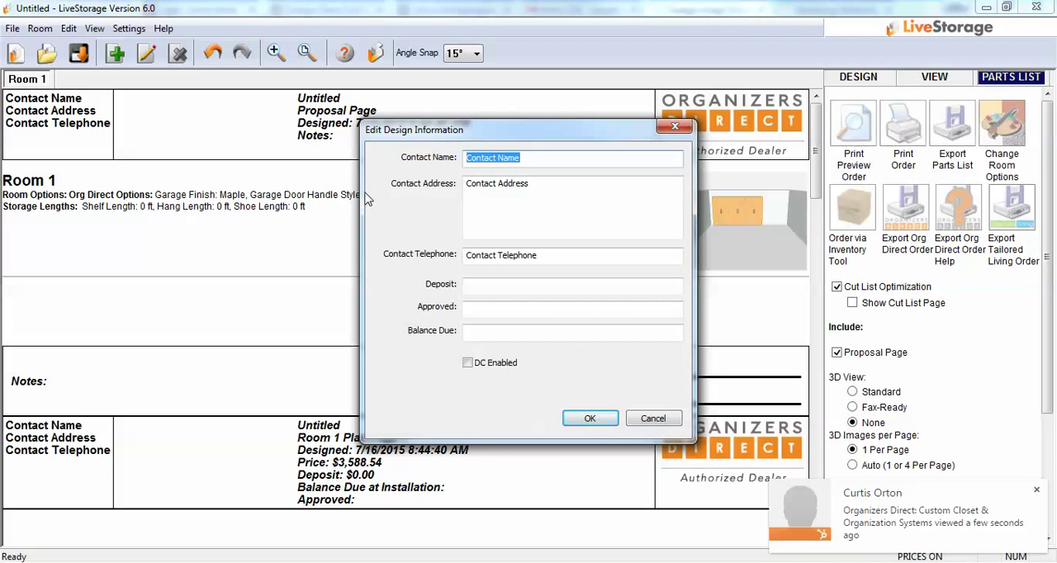
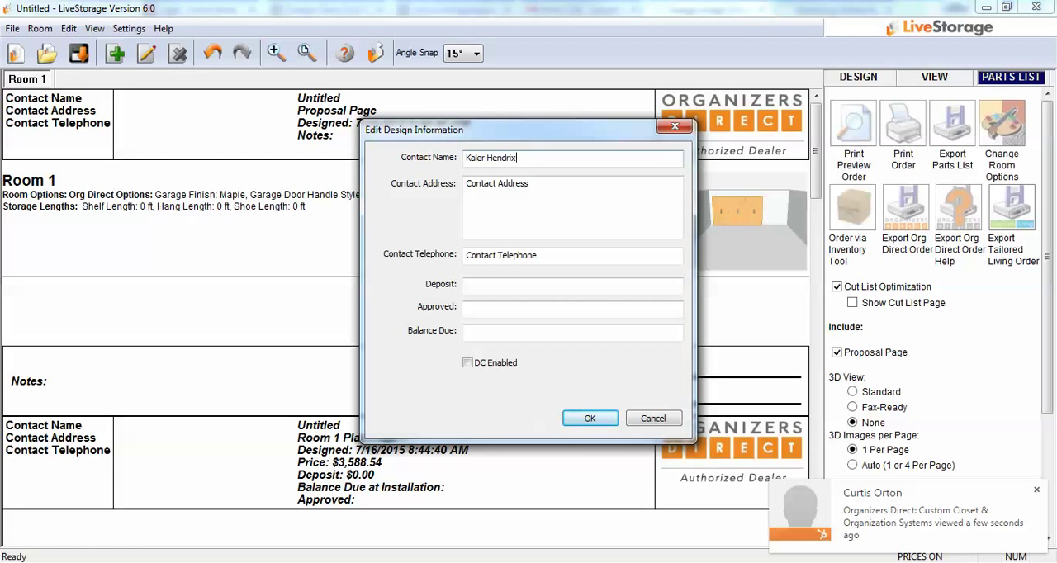
pyautogui.press('Tab')
pyautogui.press('Tab')
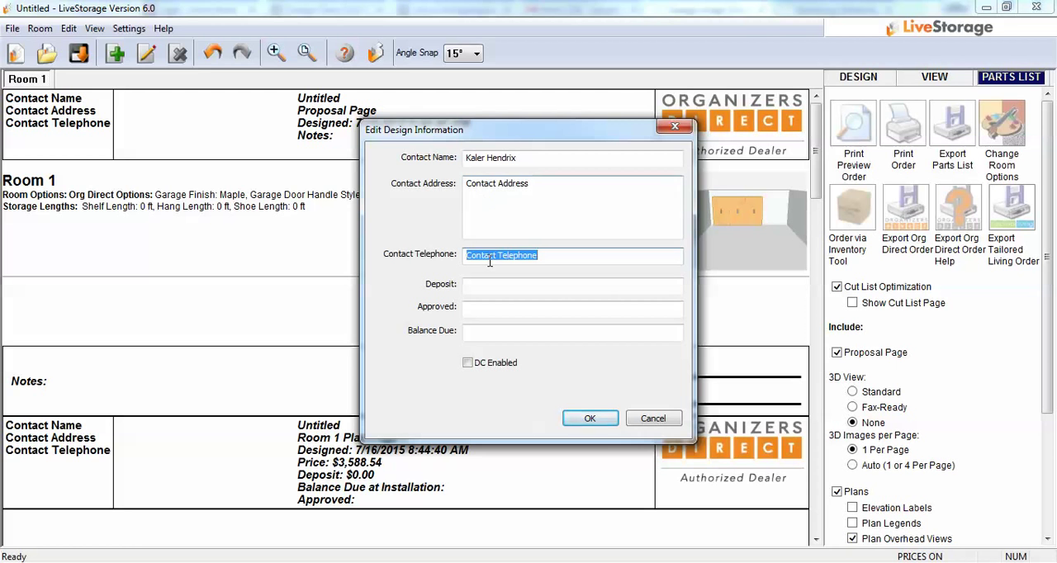
# Step: Enable the discount option in the design information and apply a fixed discount of 250 to the proposal
pyautogui.click(467, 363)
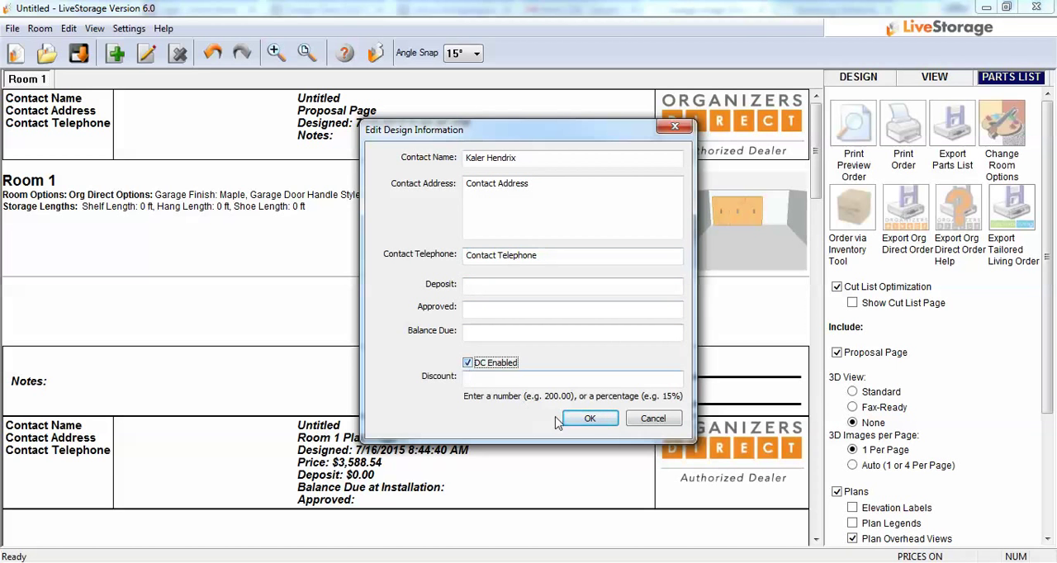
pyautogui.click(476, 377)
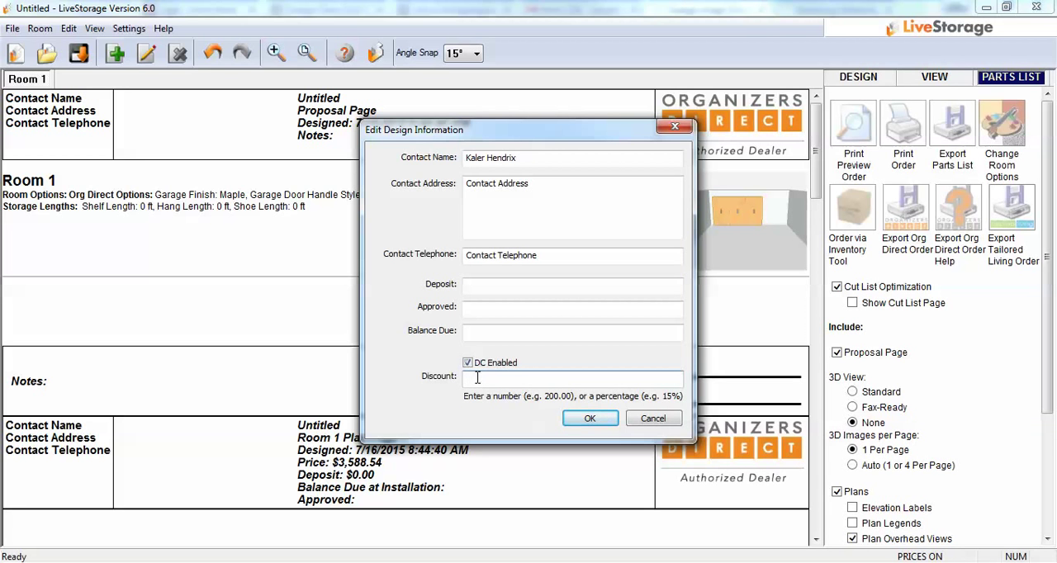
pyautogui.write('250')
pyautogui.click(584, 421)
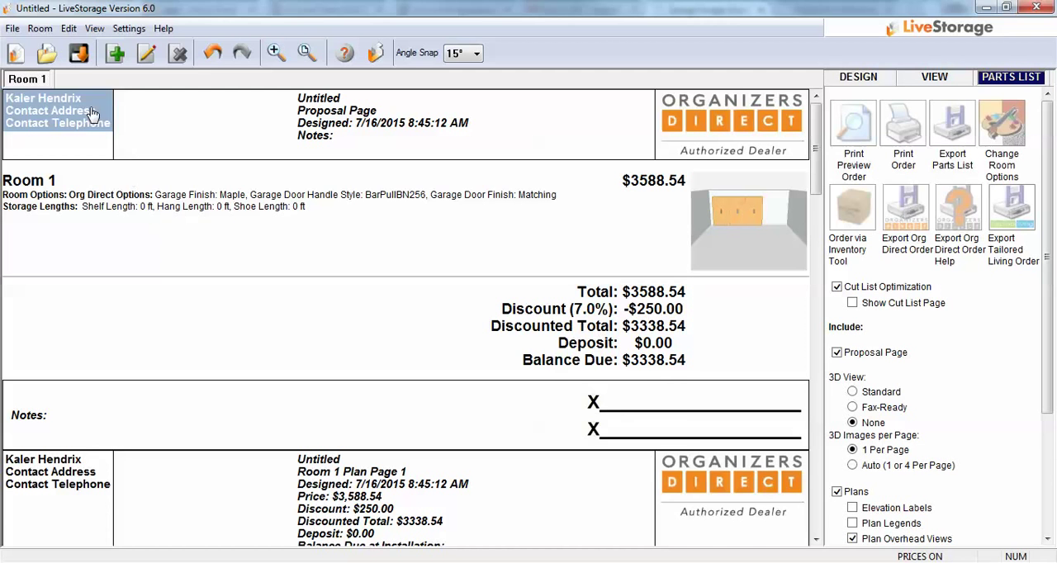
# Step: Change the design's discount to 10% and look over the updated proposal and plan pages
pyautogui.click(61, 124)
pyautogui.doubleClick(493, 379)
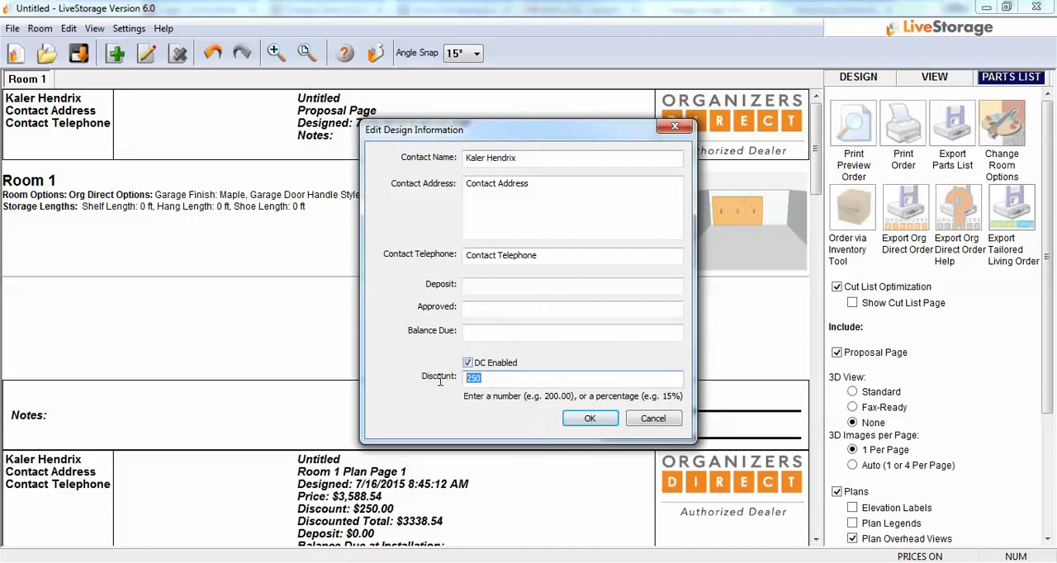
pyautogui.write('10')
pyautogui.click(603, 419)
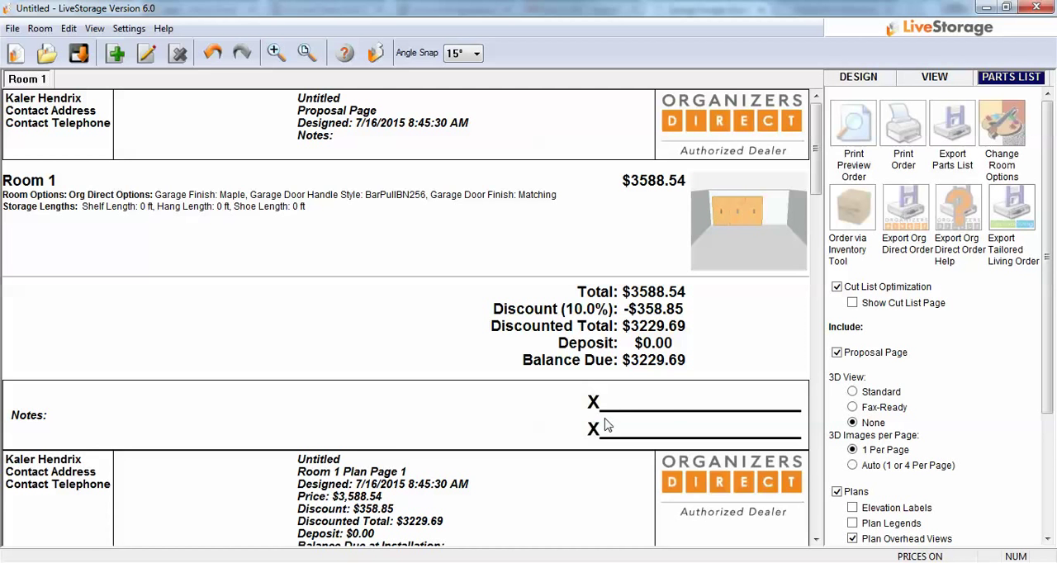
pyautogui.scroll(-10, 633, 323)
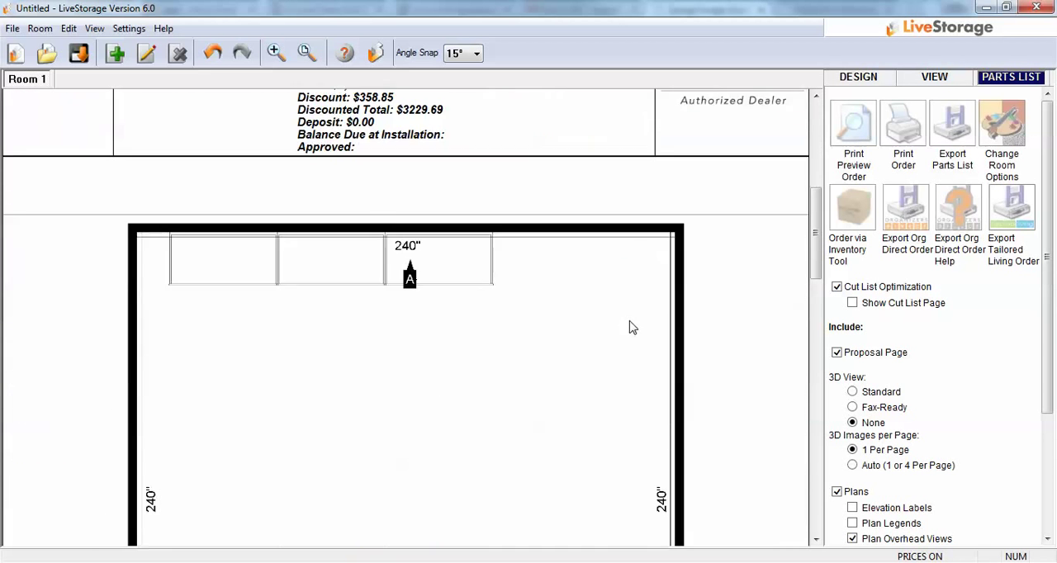
pyautogui.scroll(-2, 625, 326)
pyautogui.scroll(6, 625, 325)
pyautogui.scroll(5, 633, 327)
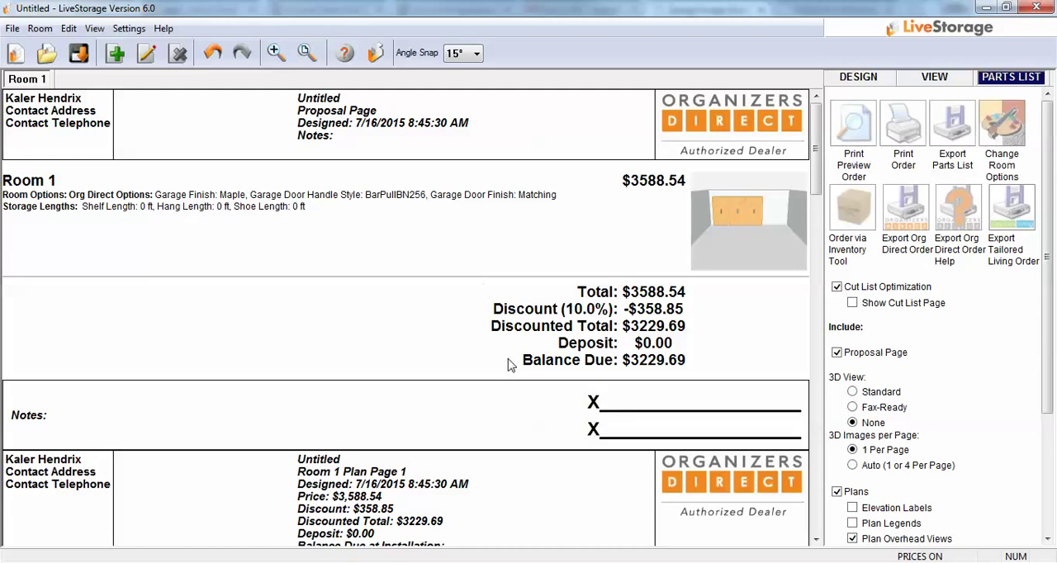